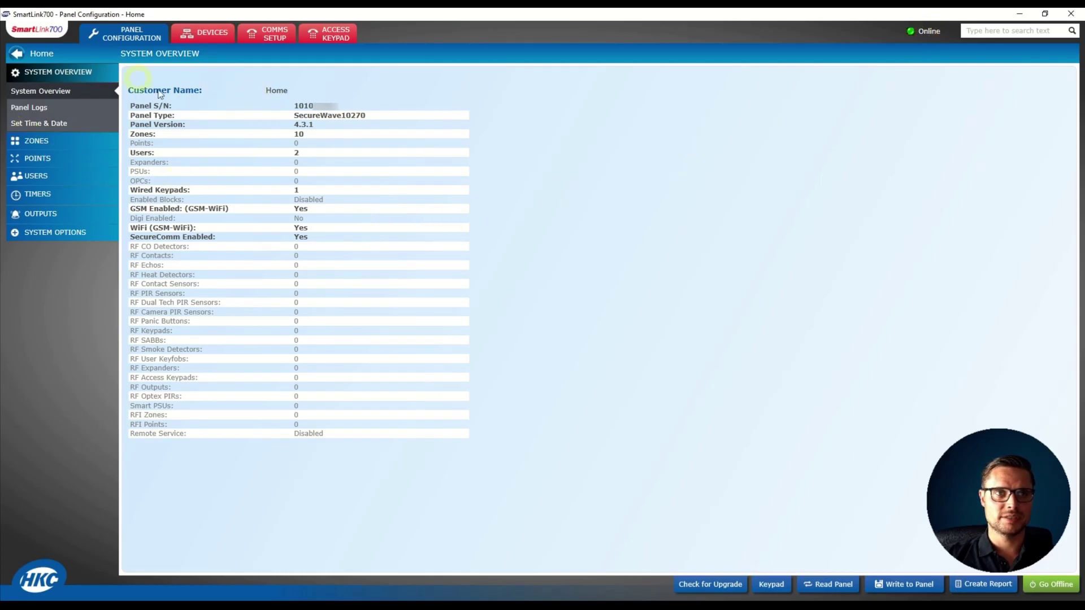
# Step: Show the CCTV devices under External Devices and select an unconfigured CCTV slot
pyautogui.click(203, 35)
pyautogui.click(65, 154)
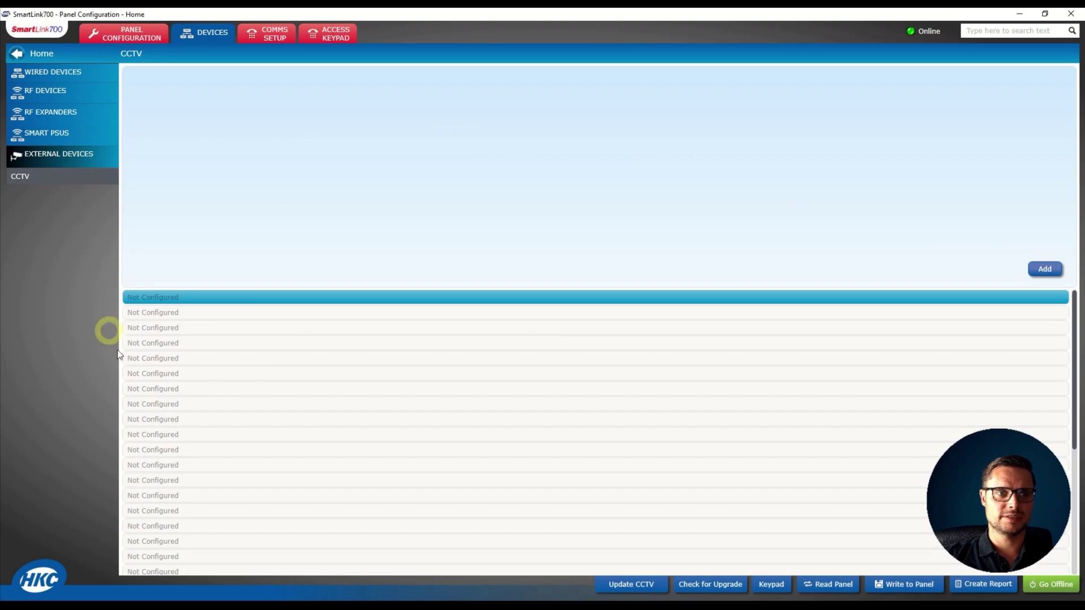
pyautogui.click(608, 311)
pyautogui.click(667, 359)
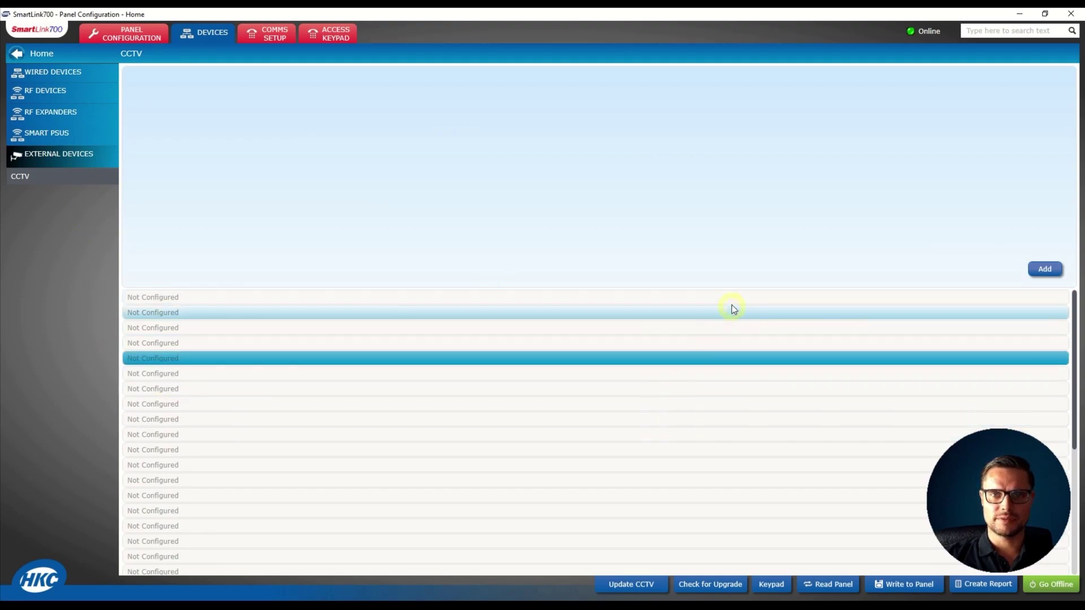
pyautogui.click(733, 306)
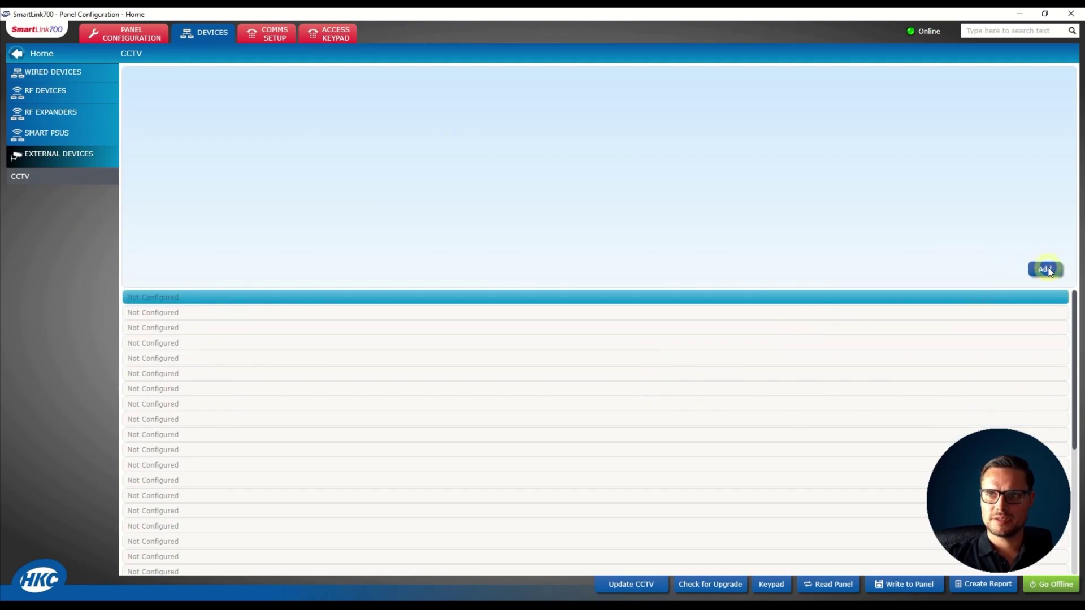
# Step: Add a Dahua-type CCTV with its login username and password, then bring up Configtool for the serial
pyautogui.click(1045, 269)
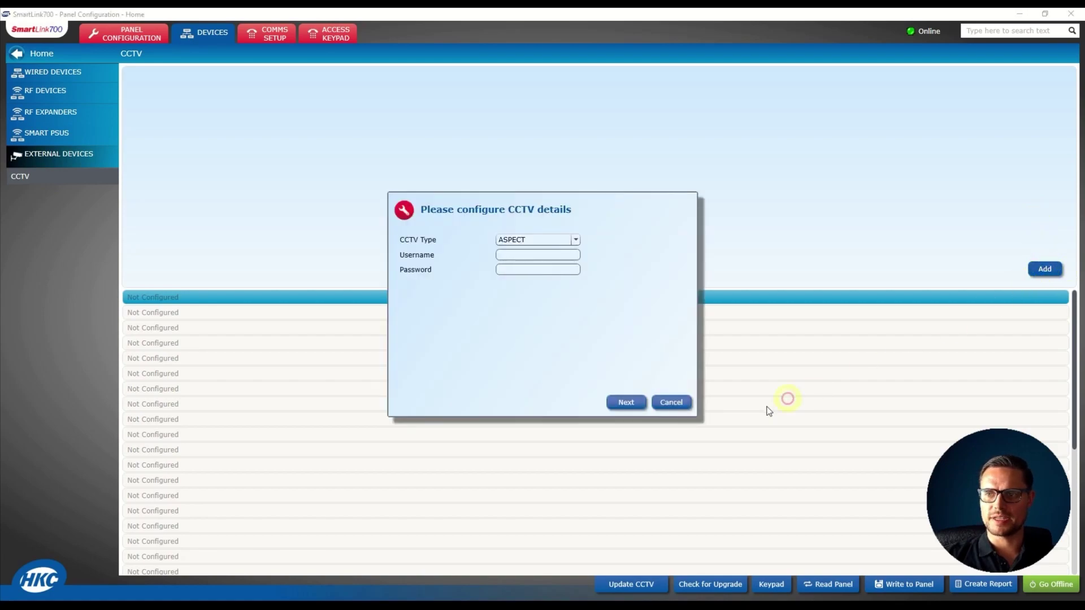
pyautogui.click(552, 240)
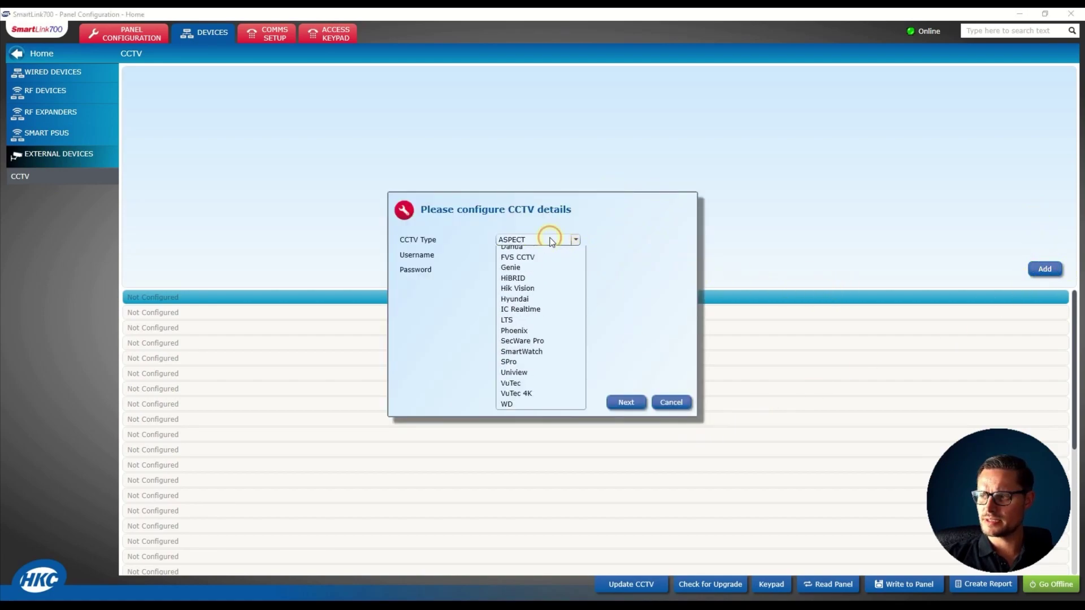
pyautogui.scroll(2, 545, 290)
pyautogui.click(551, 281)
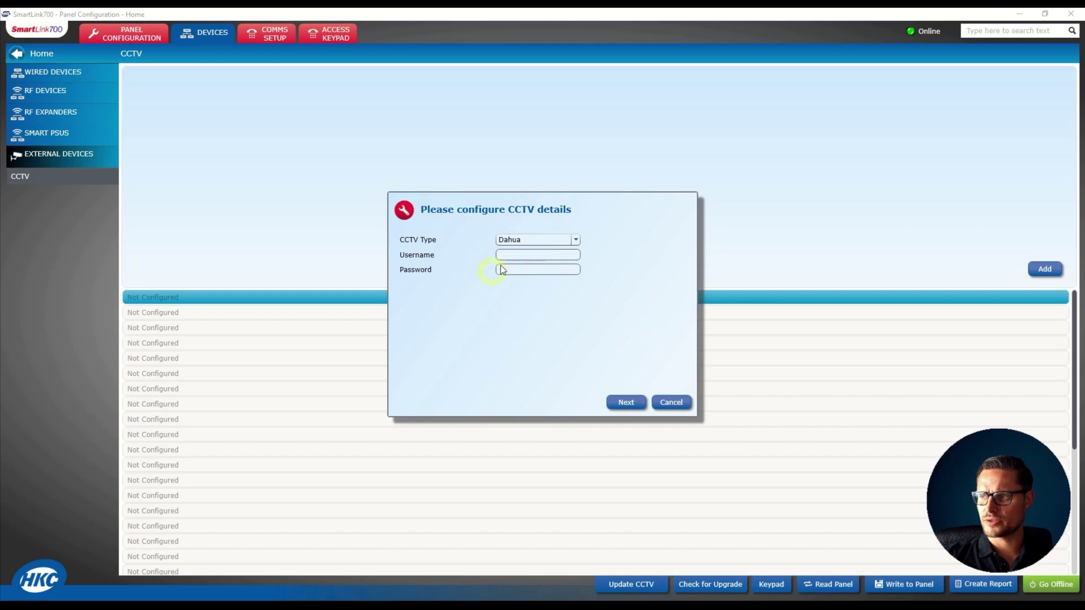
pyautogui.click(517, 259)
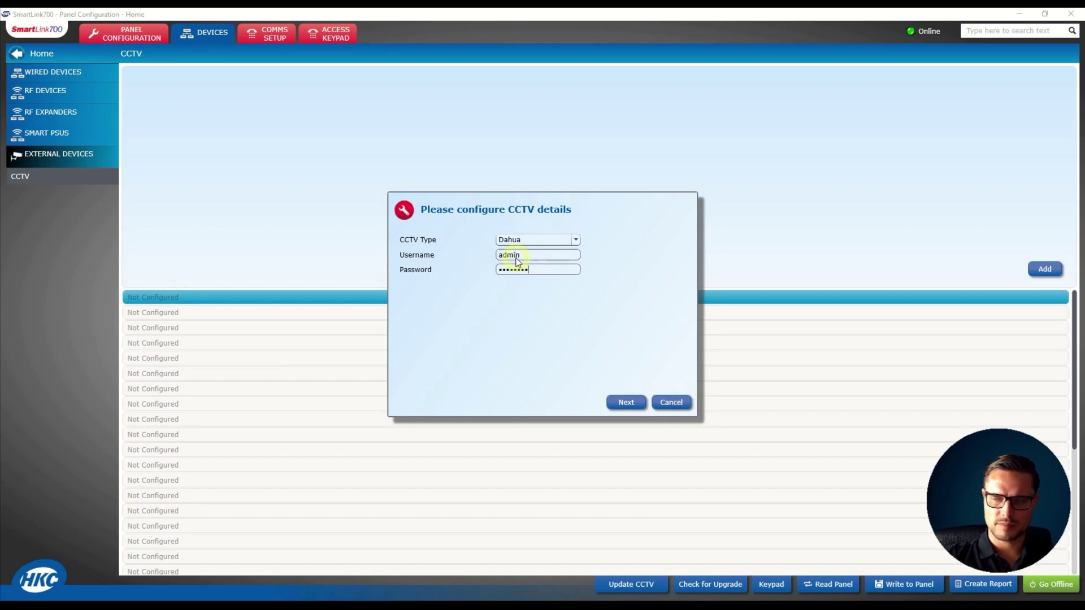
pyautogui.click(628, 402)
pyautogui.click(514, 259)
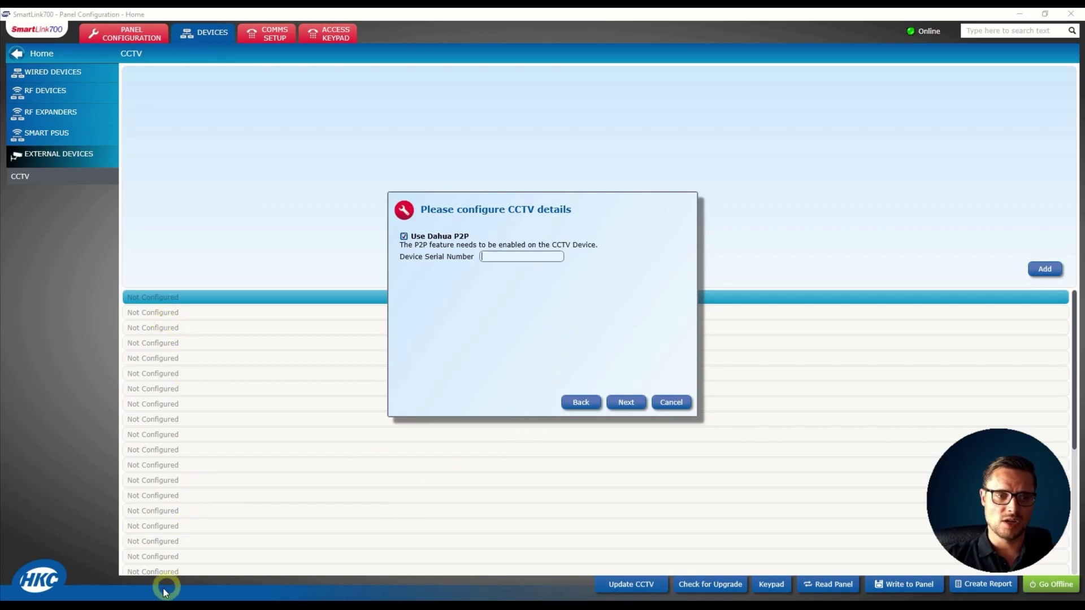
pyautogui.click(112, 603)
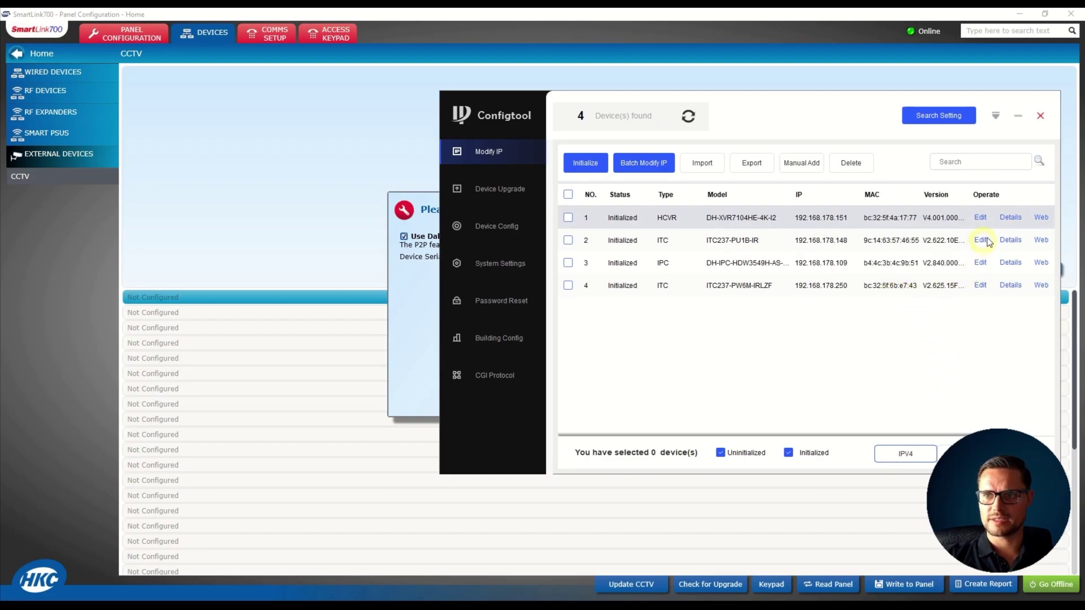
# Step: Open the DH-XVR7104HE-4K-I2 recorder's Details in Configtool and copy its serial number
pyautogui.click(1011, 217)
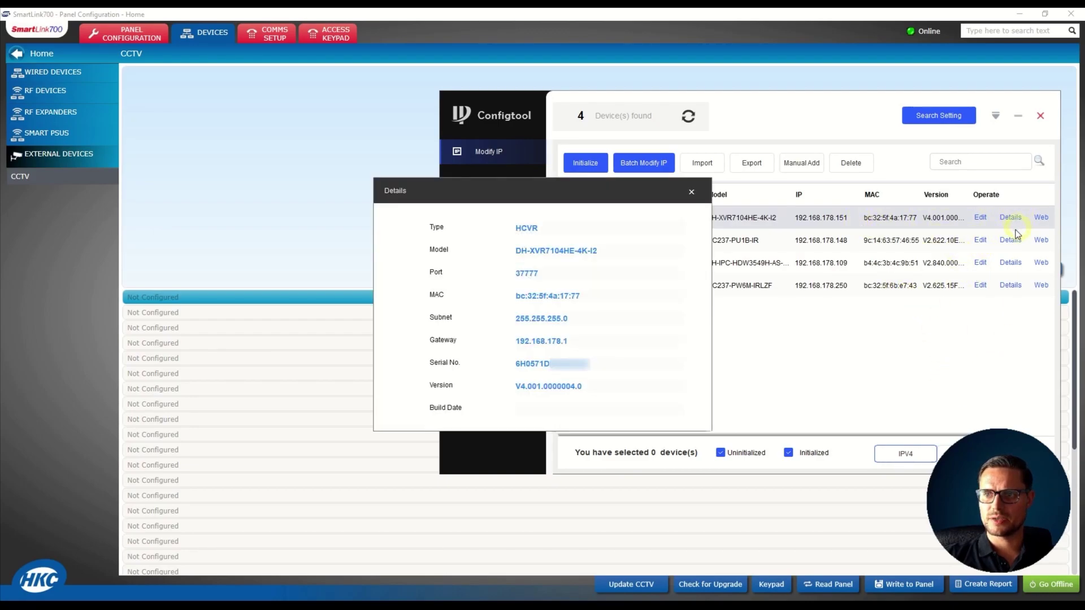
pyautogui.moveTo(647, 190); pyautogui.dragTo(872, 164)
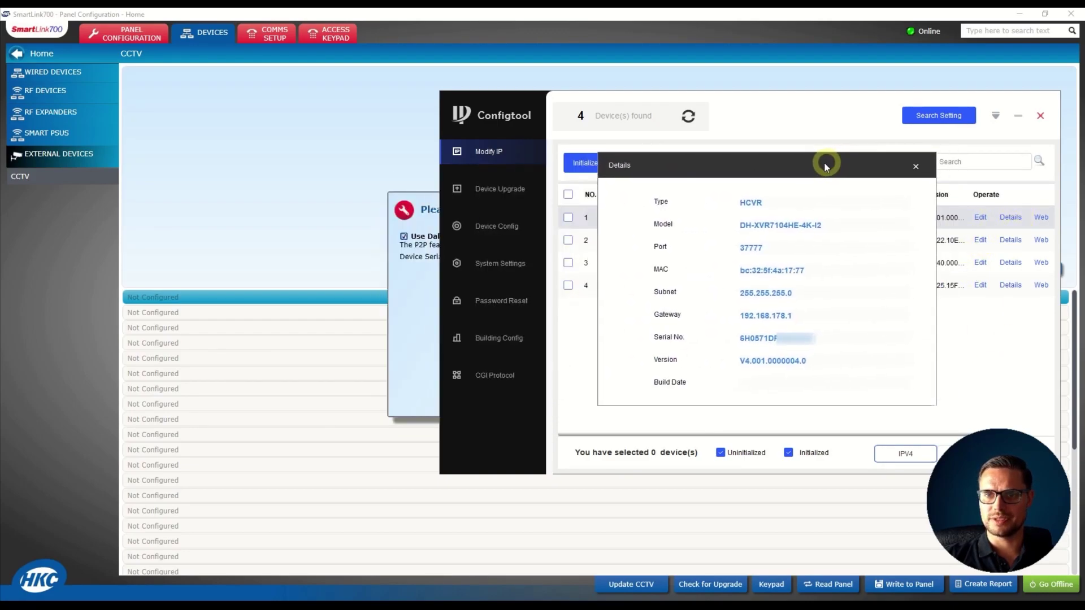
pyautogui.doubleClick(774, 338)
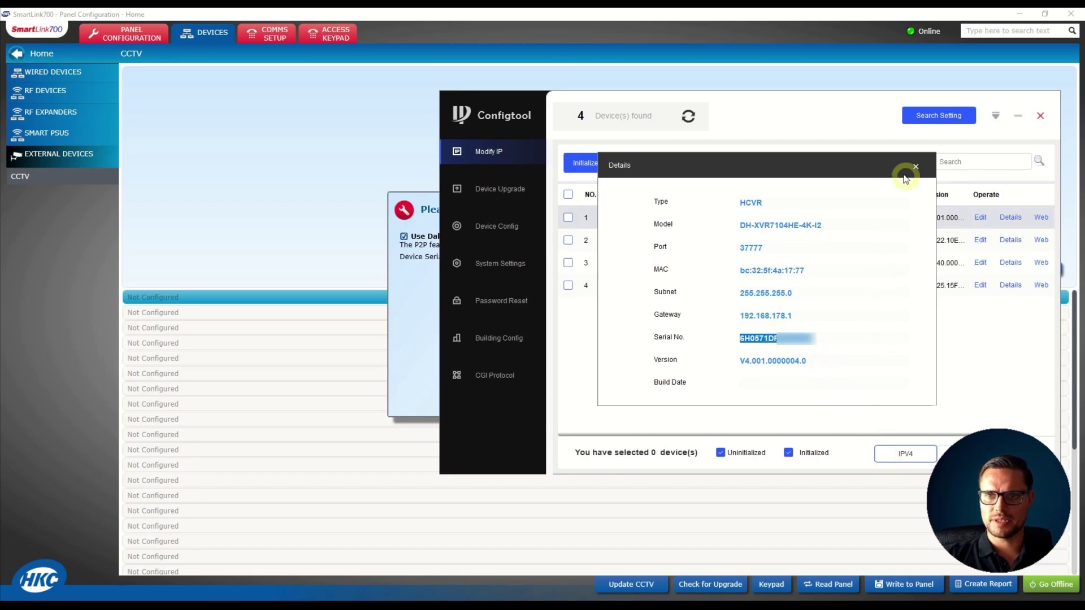
# Step: Paste the recorder's serial number into the Dahua Device Serial Number field and continue
pyautogui.click(415, 337)
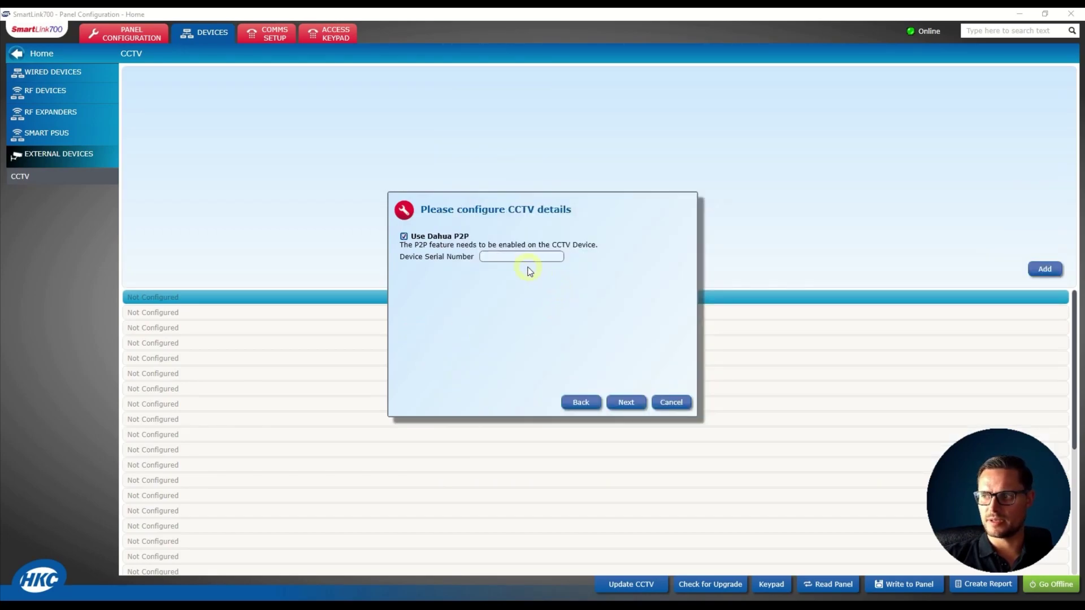
pyautogui.click(517, 257)
pyautogui.hotkey('ctrl', 'v')
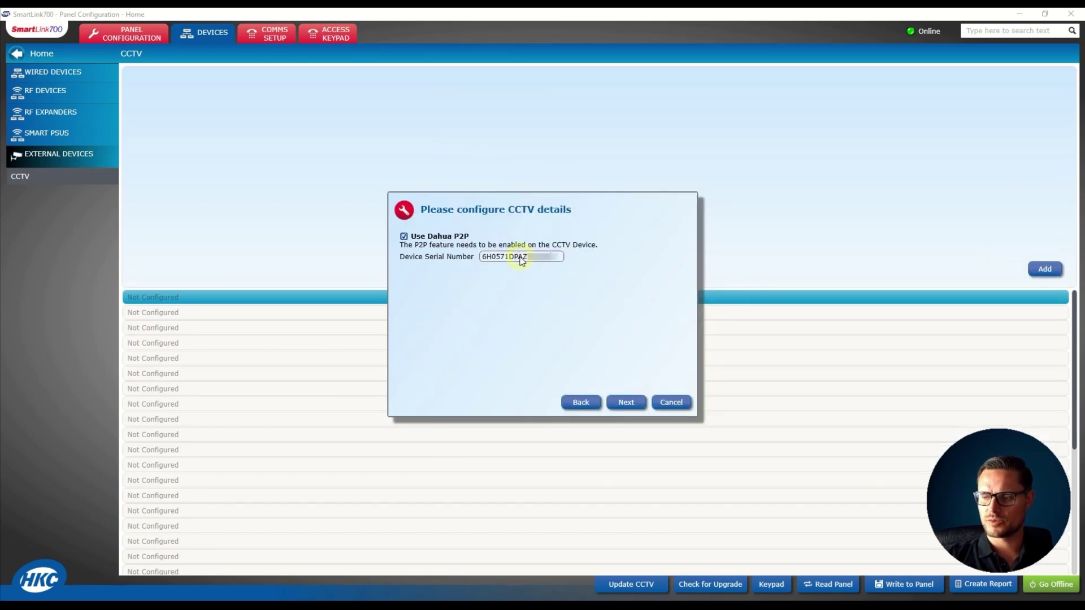
pyautogui.click(627, 406)
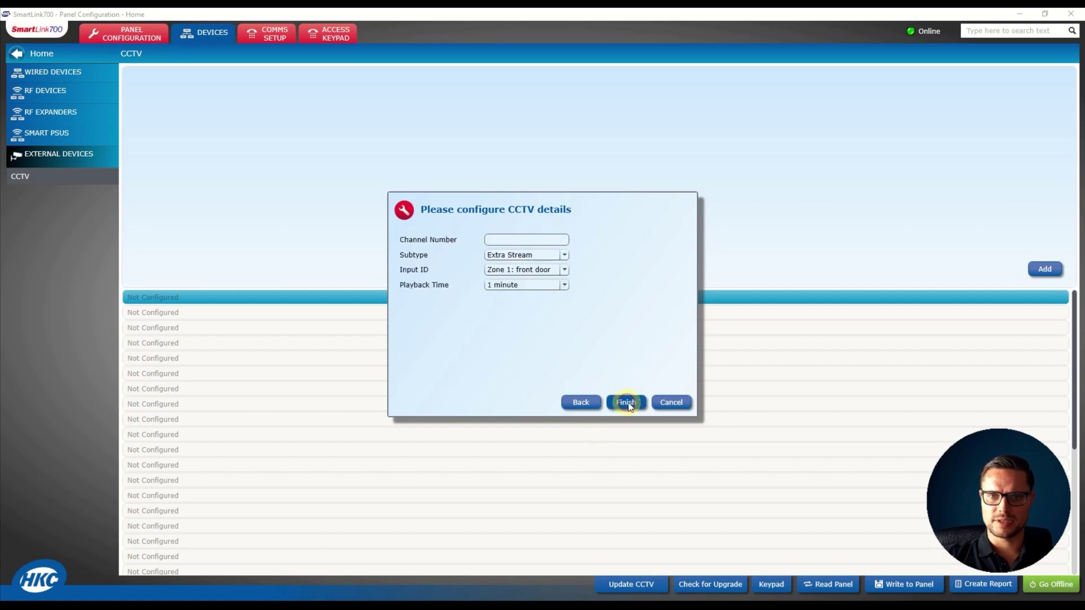
# Step: Set channel 1, Extra Stream subtype, Zone 1: front door input and 1-minute playback
pyautogui.click(525, 240)
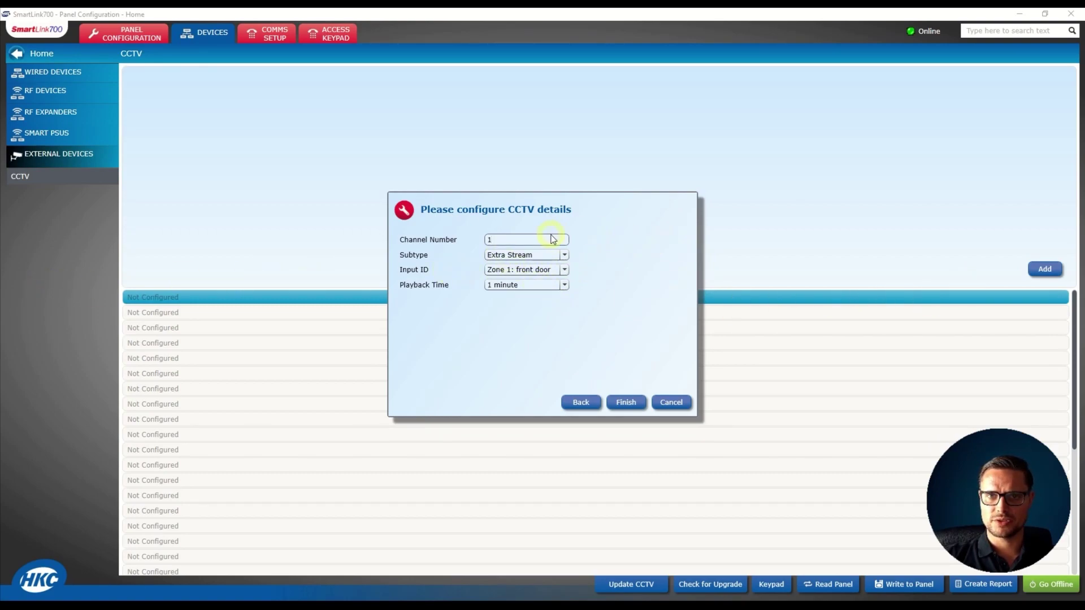
pyautogui.click(529, 256)
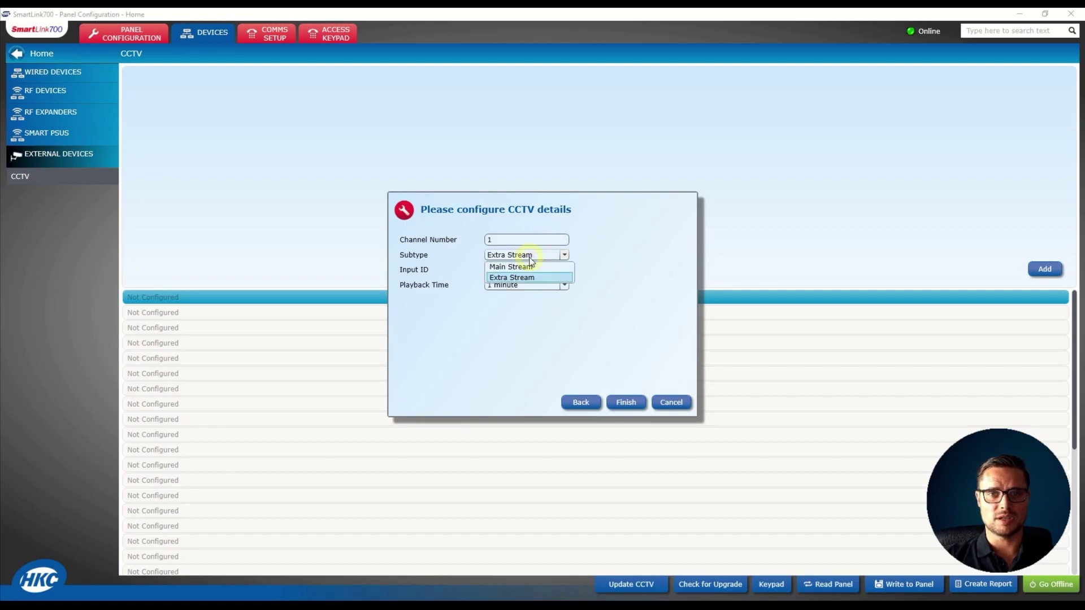
pyautogui.click(473, 335)
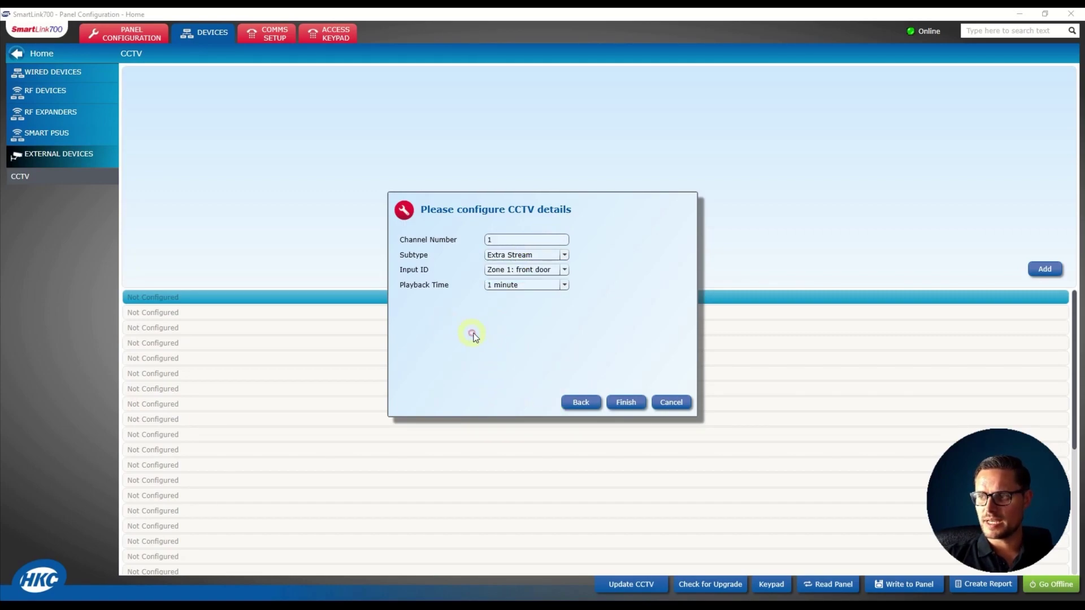
pyautogui.click(512, 270)
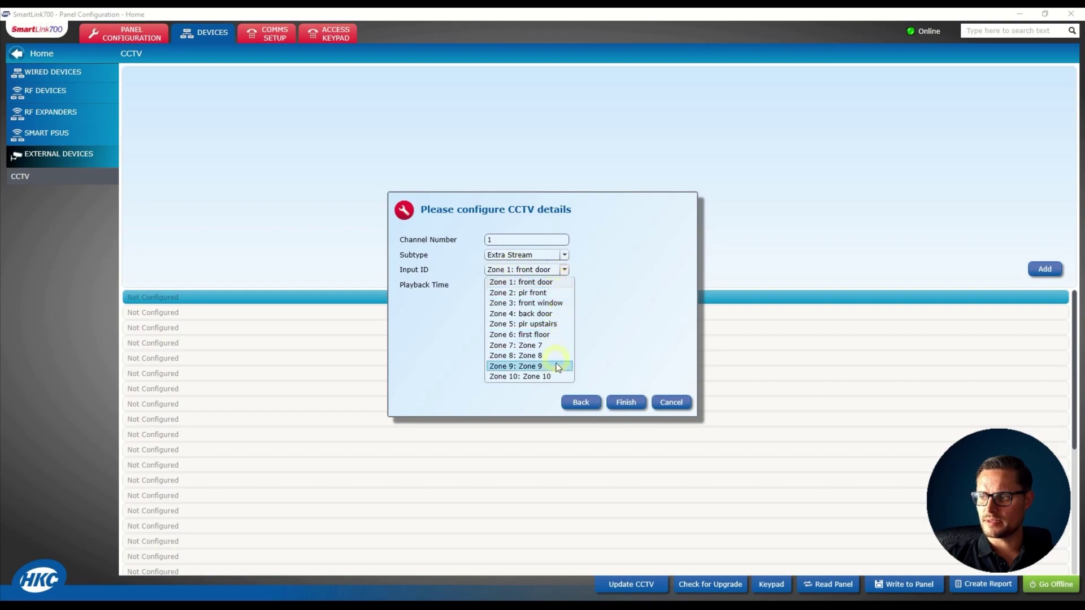
pyautogui.click(549, 283)
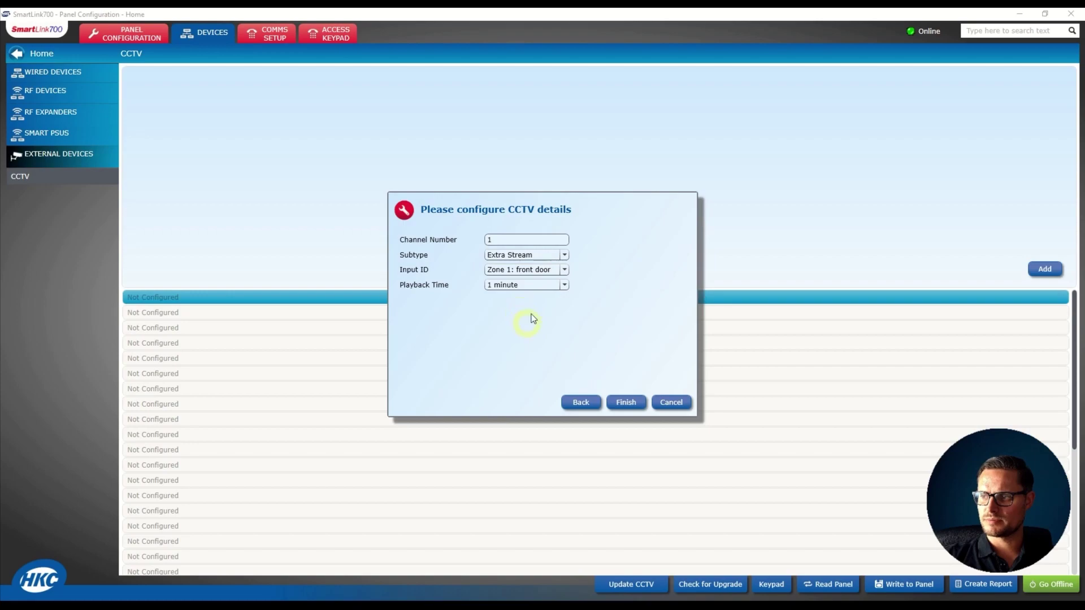
pyautogui.click(536, 286)
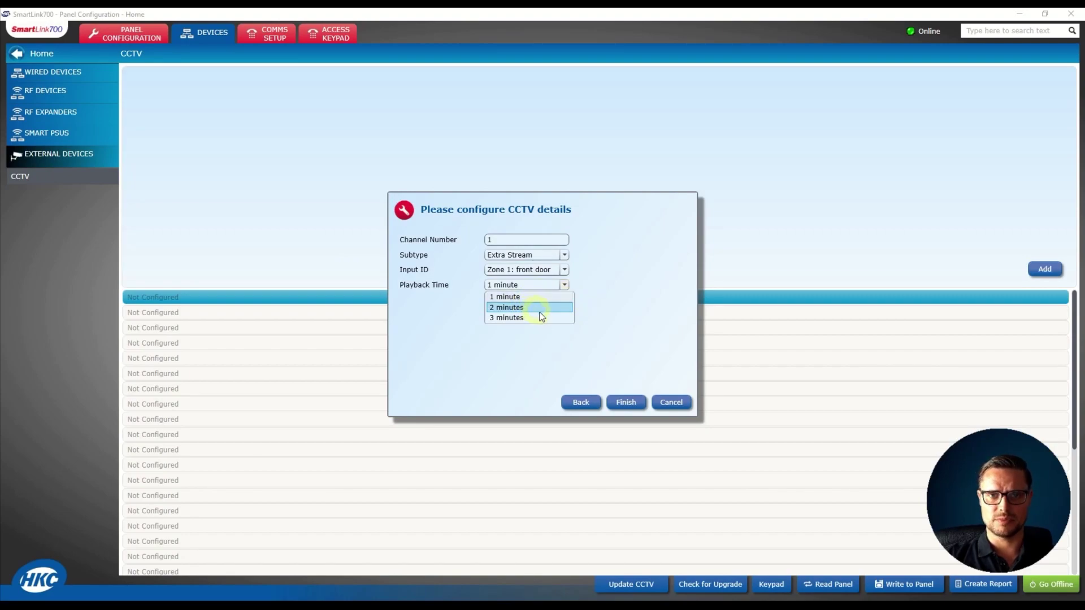
pyautogui.click(516, 297)
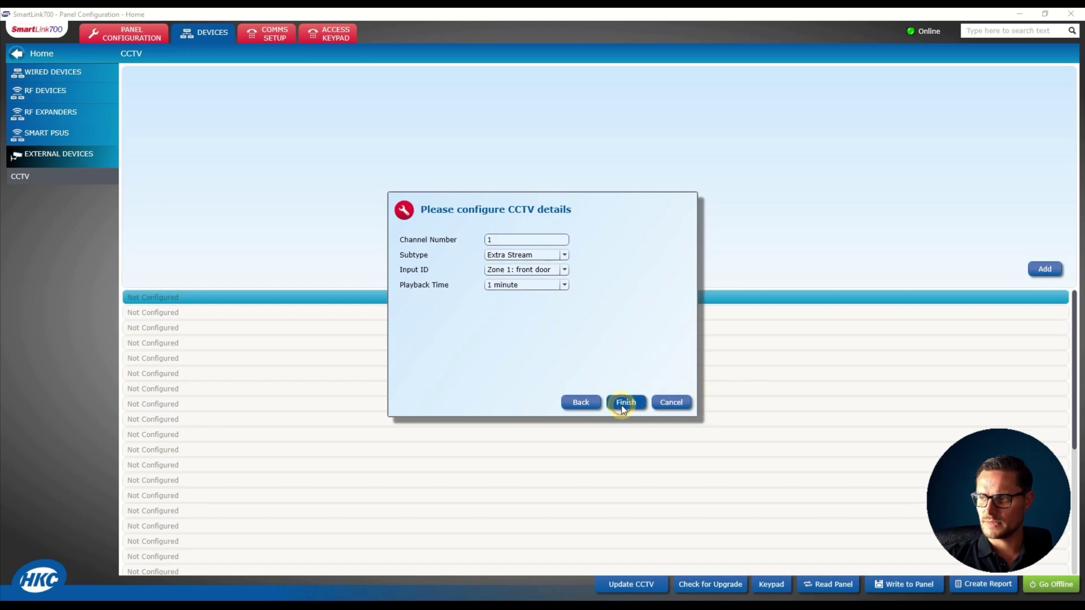
# Step: Finish CCTV 1 on channel 1, zone 1, review it, then add a CCTV in the next empty slot
pyautogui.click(623, 405)
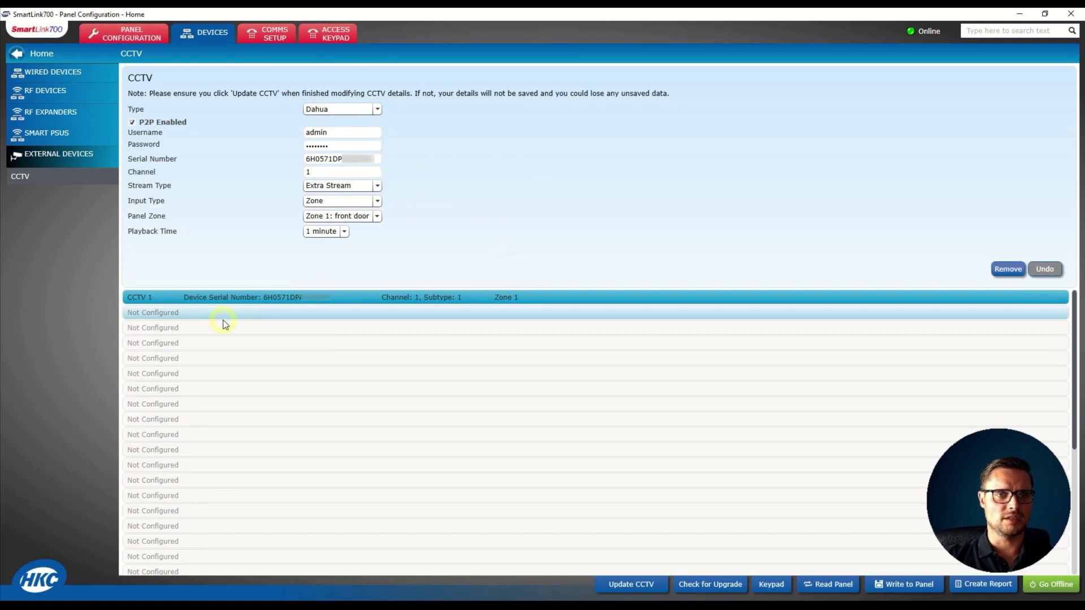
pyautogui.click(281, 314)
pyautogui.click(309, 297)
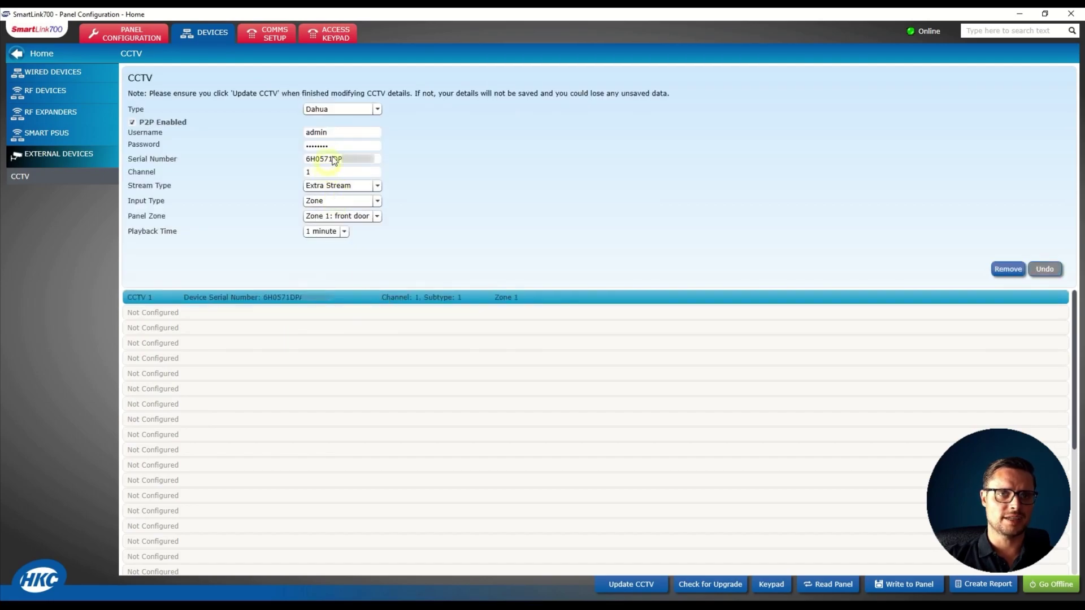
pyautogui.click(294, 315)
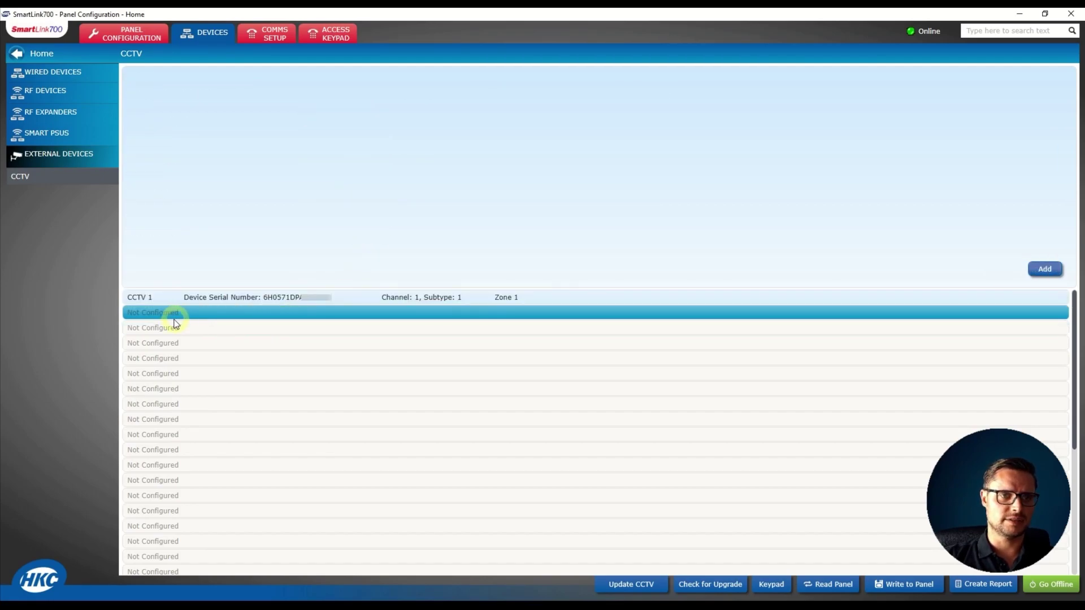
pyautogui.click(1044, 269)
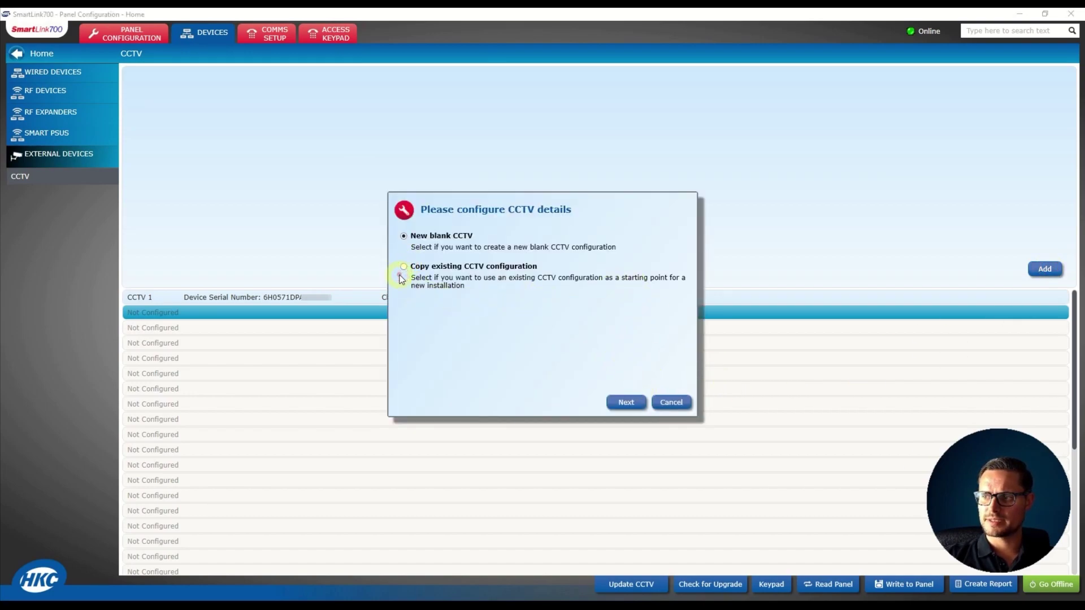
# Step: Create CCTV 2 by copying the existing CCTV 1 configuration
pyautogui.click(404, 274)
pyautogui.click(627, 404)
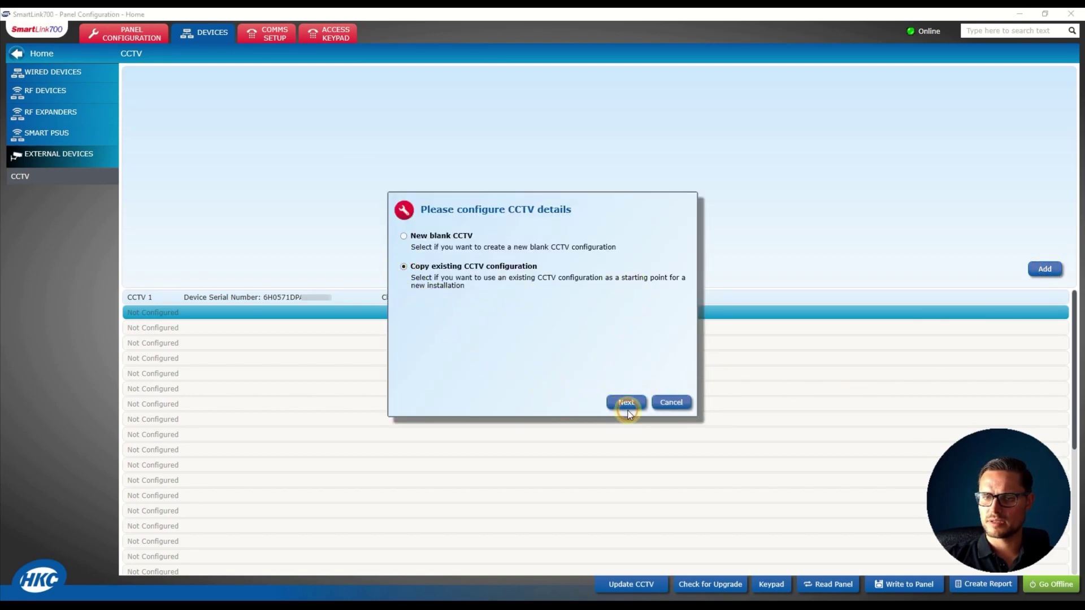
pyautogui.click(627, 403)
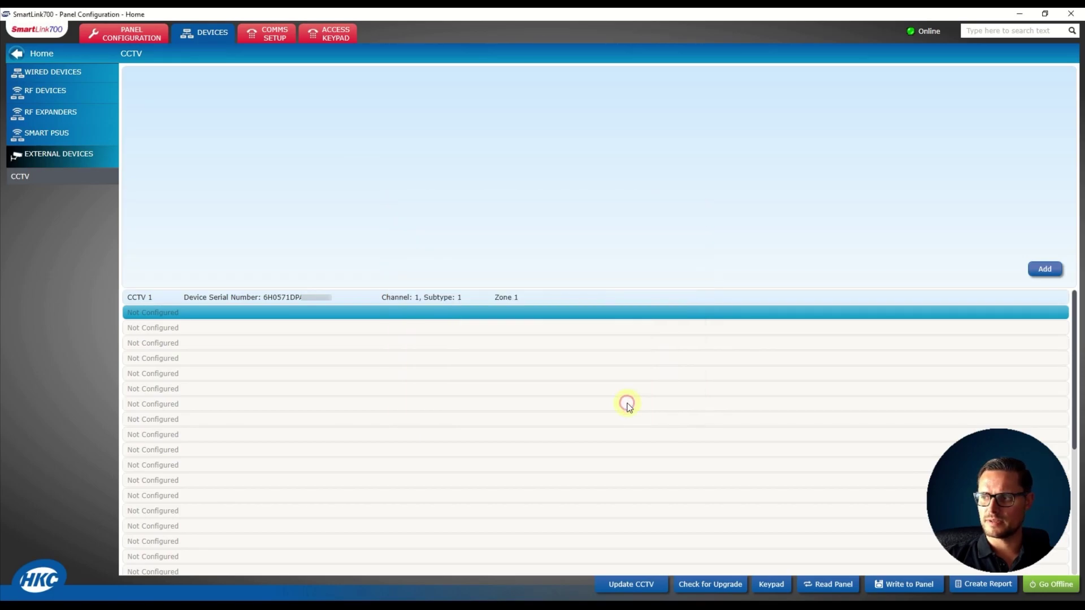
# Step: Change CCTV 2 to channel 2 linked to Zone 6: first floor, and verify its settings
pyautogui.click(332, 184)
pyautogui.click(331, 185)
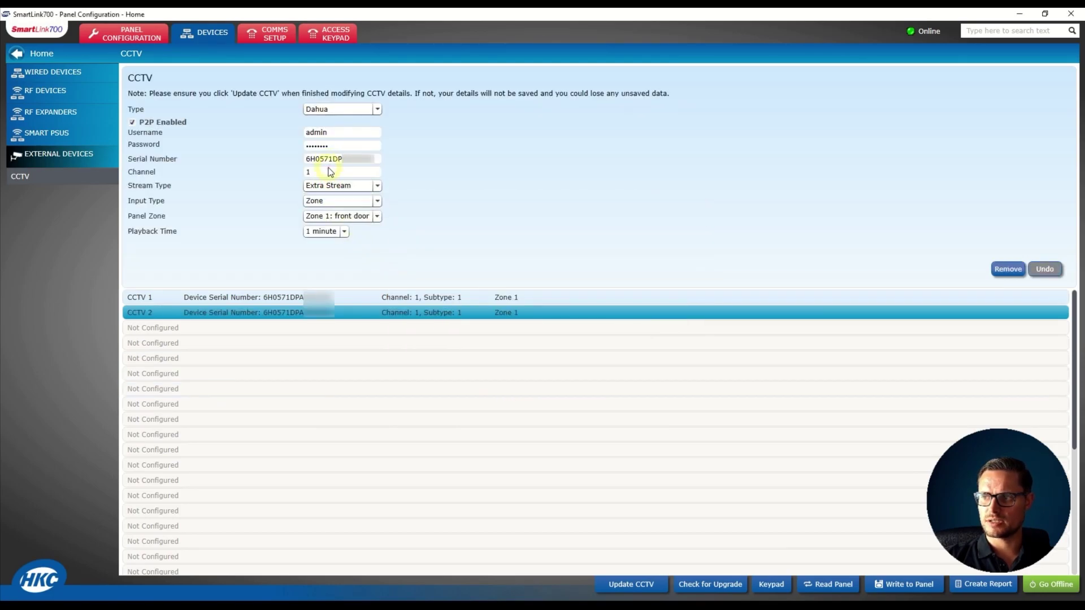
pyautogui.doubleClick(328, 174)
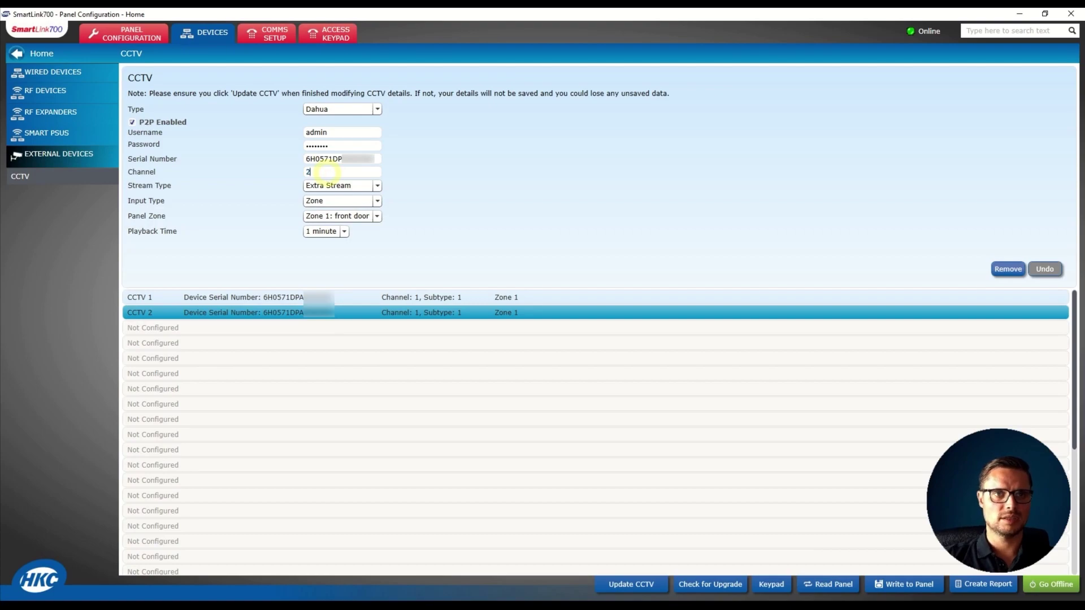
pyautogui.click(337, 215)
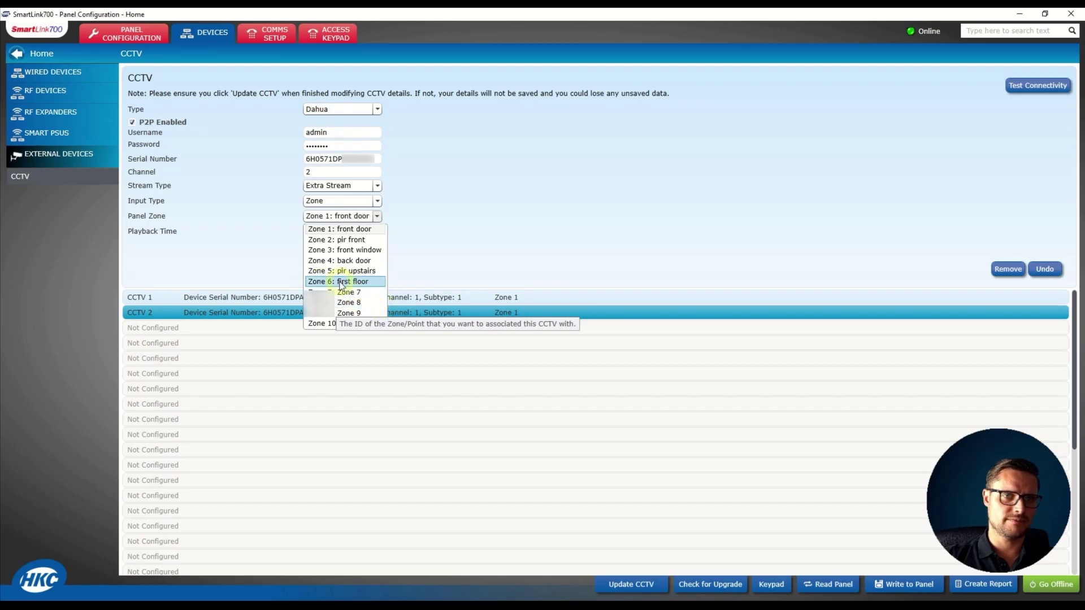
pyautogui.click(320, 282)
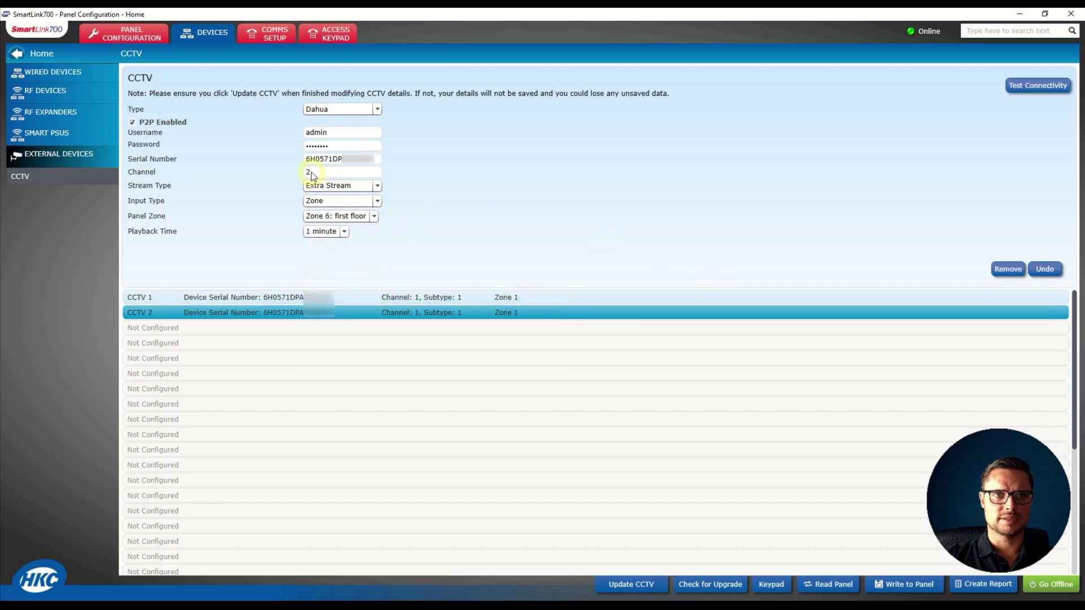
pyautogui.click(651, 300)
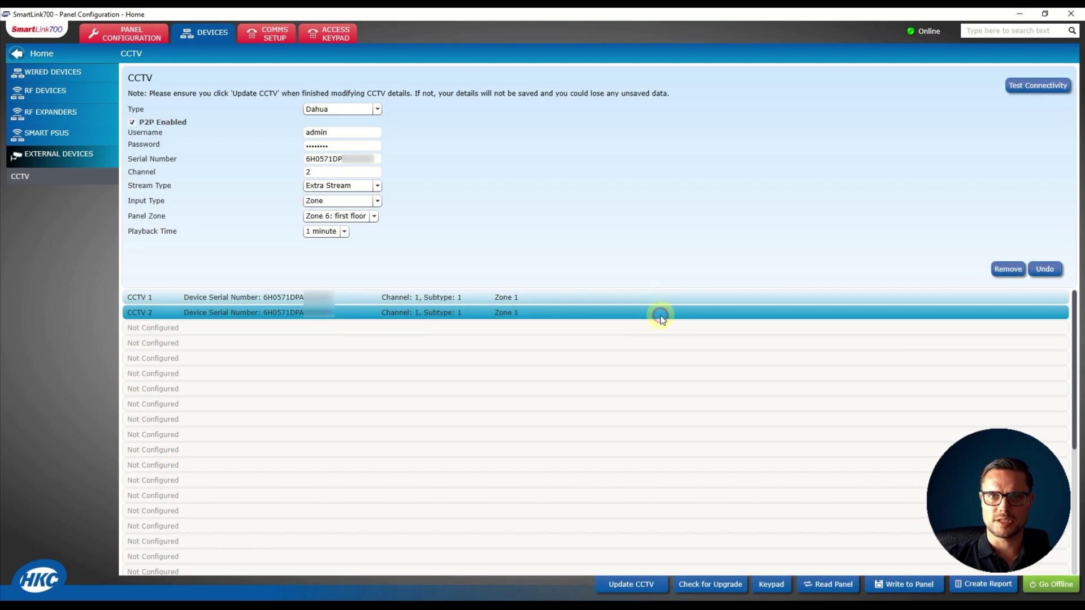
pyautogui.click(675, 315)
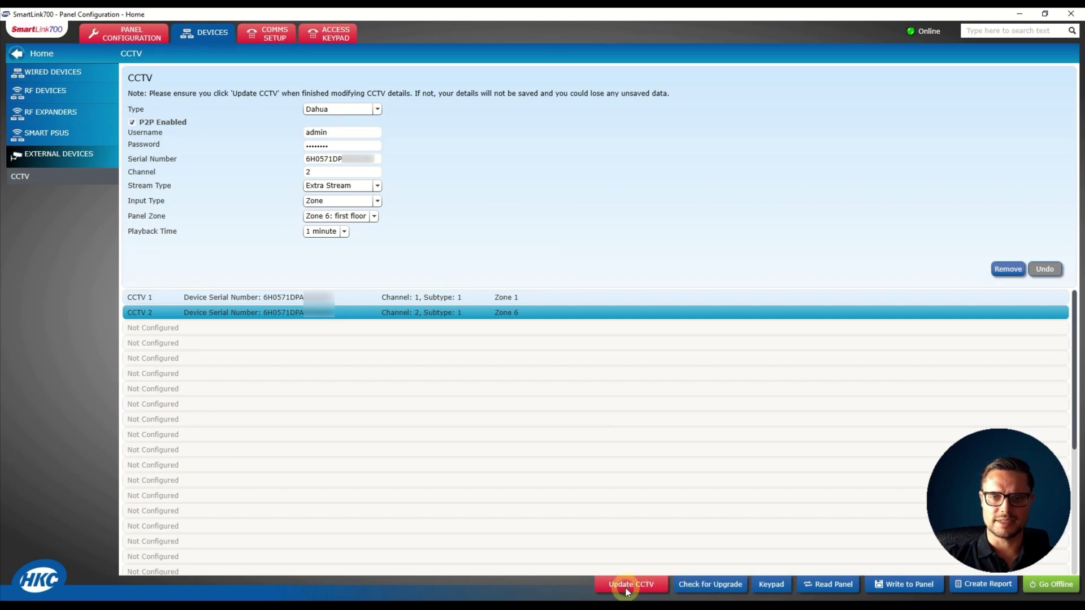
# Step: Write the CCTV configuration to the panel and acknowledge 'Configuration saved to panel.'
pyautogui.click(909, 587)
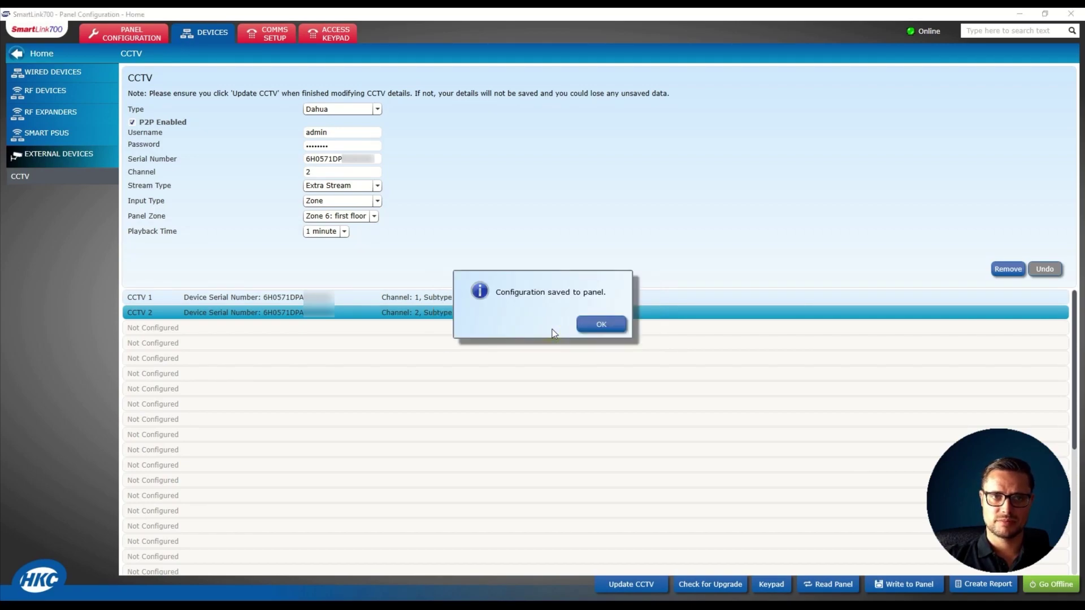
pyautogui.click(616, 331)
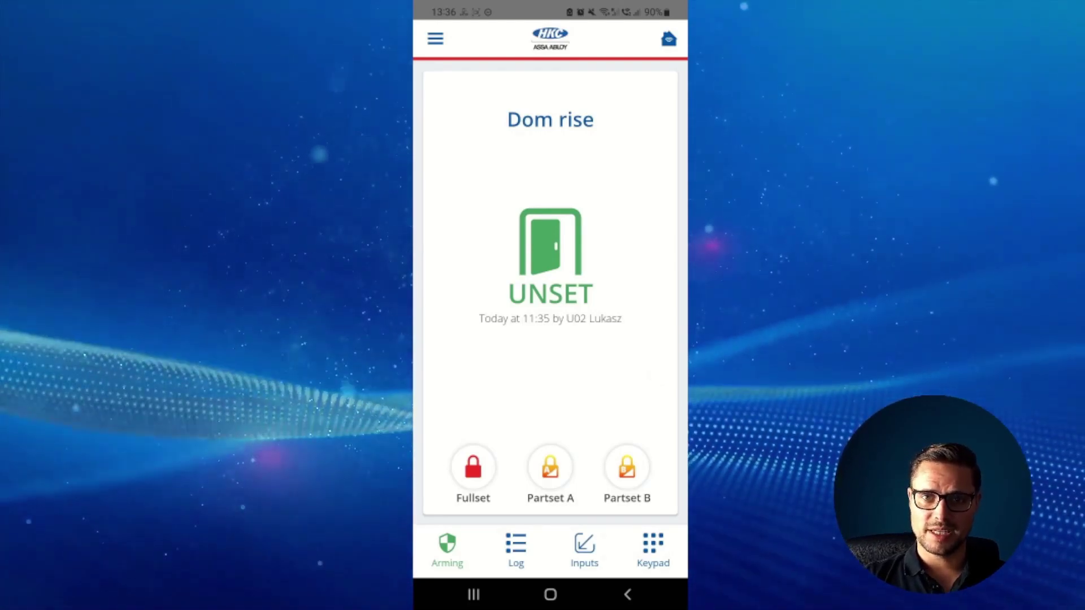
# Step: From the app's Inputs list, view the front door and first floor zones' camera feeds
pyautogui.click(579, 548)
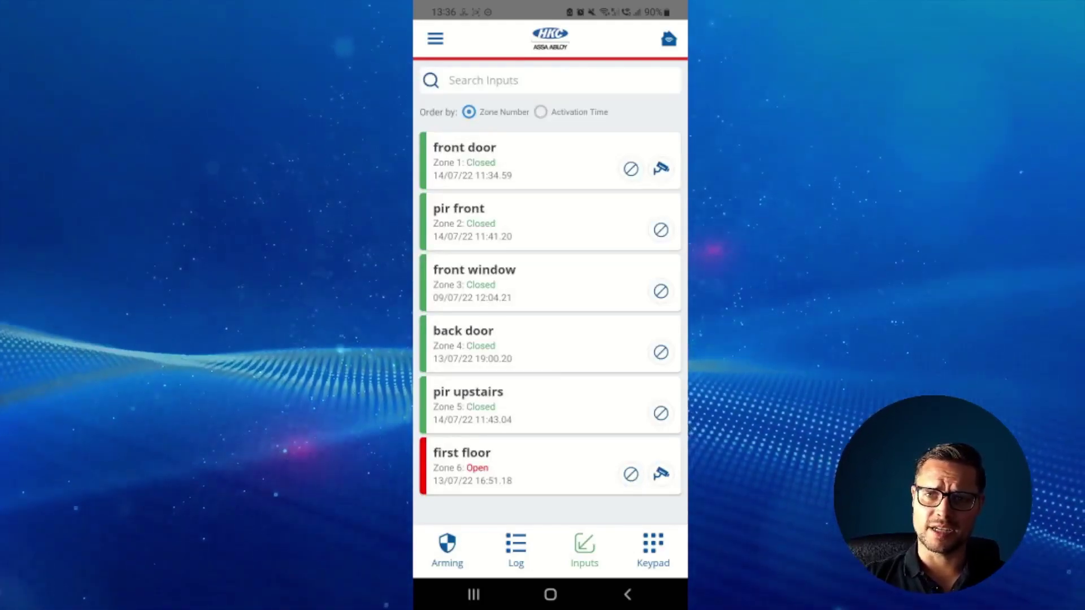
pyautogui.click(661, 168)
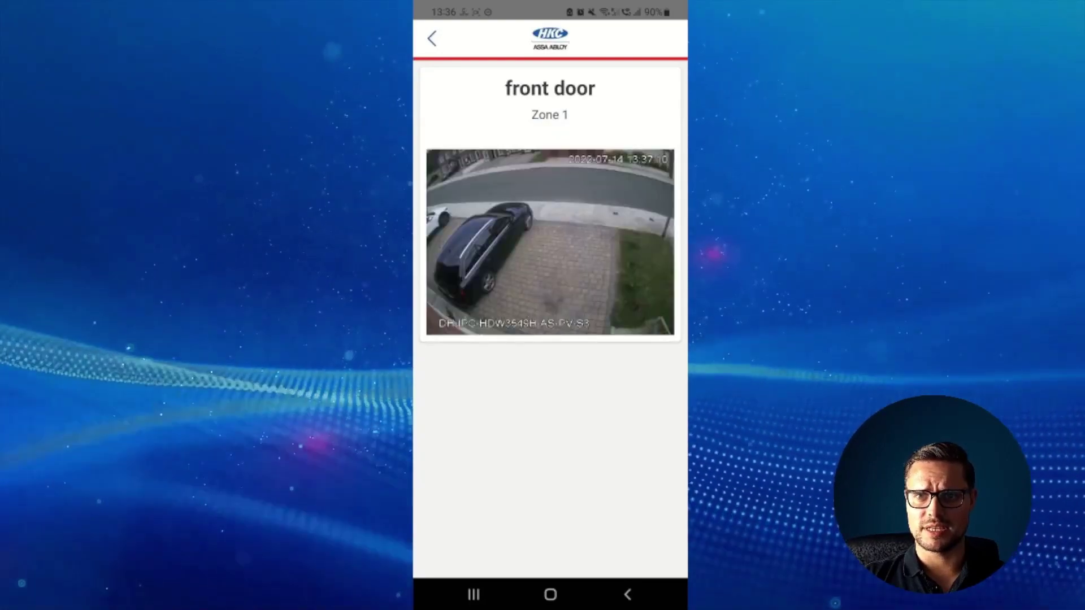
pyautogui.click(628, 595)
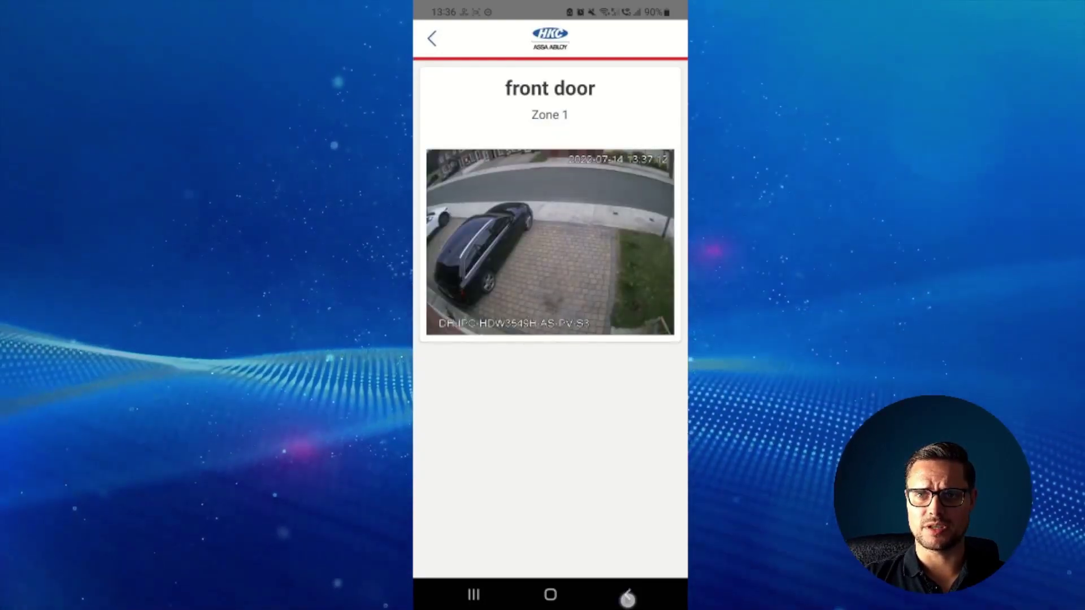
pyautogui.click(660, 473)
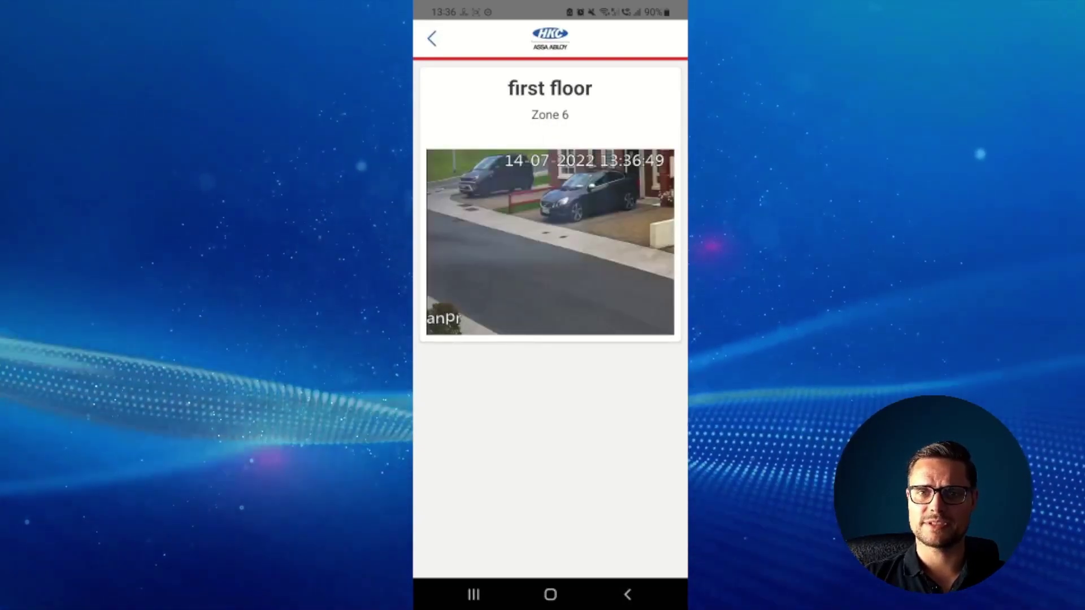
pyautogui.click(432, 38)
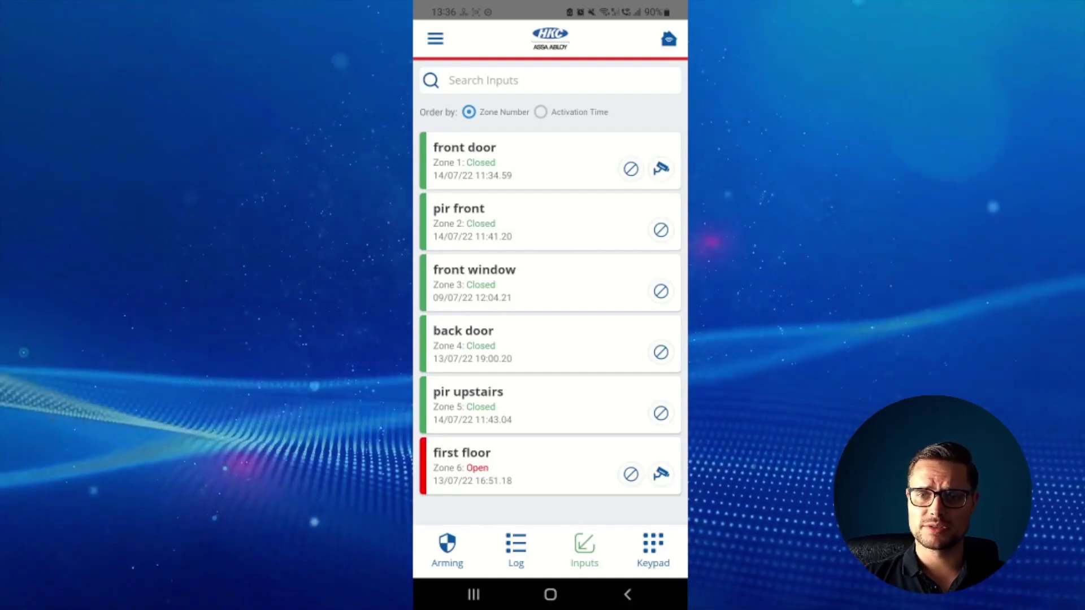
# Step: View the Alarm Z006 first floor camera clip from the event log, then return to the log
pyautogui.click(515, 548)
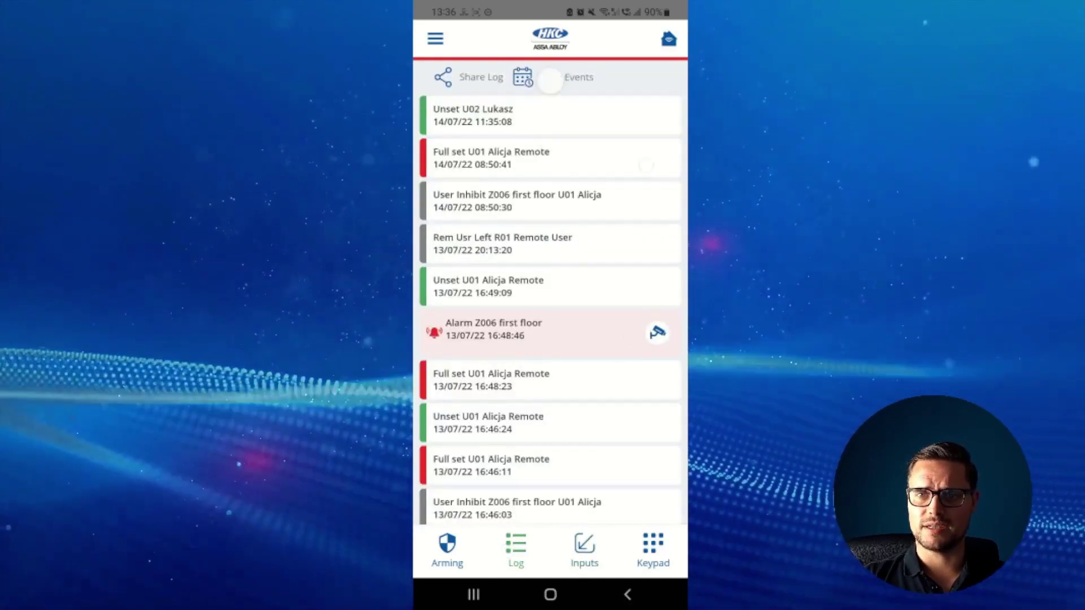
pyautogui.click(509, 329)
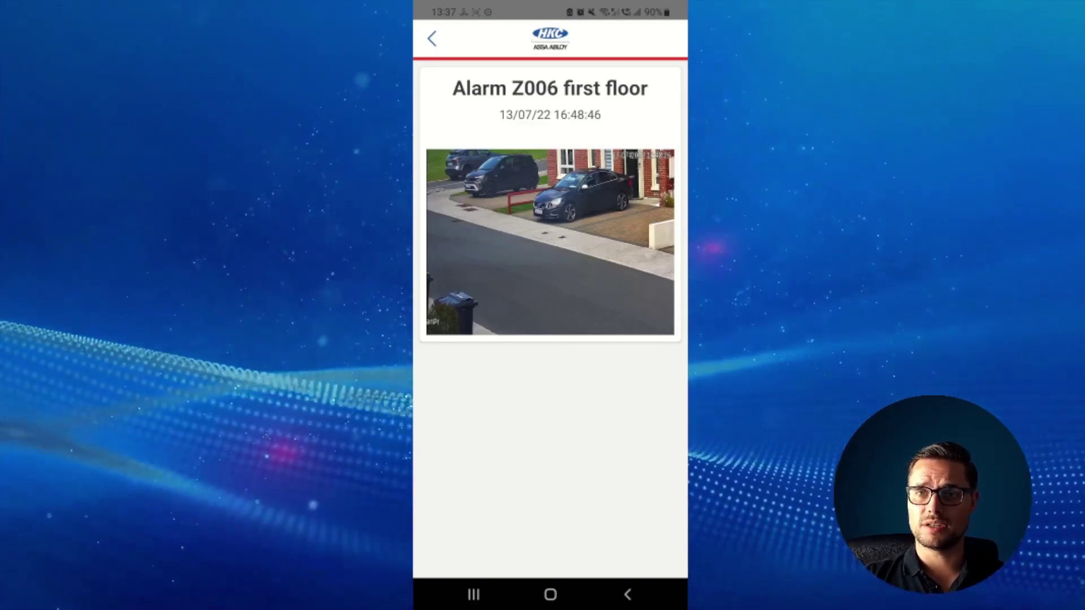
pyautogui.click(432, 39)
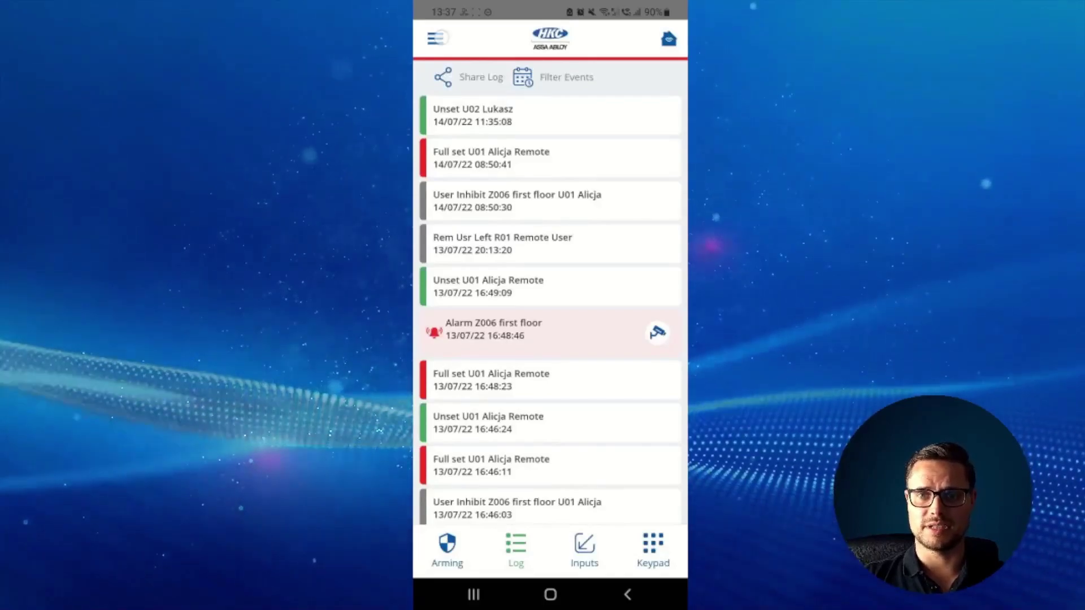
# Step: Watch the front door and first floor feeds from CCTV Video, then return to the Unset arming page
pyautogui.click(436, 37)
pyautogui.click(492, 94)
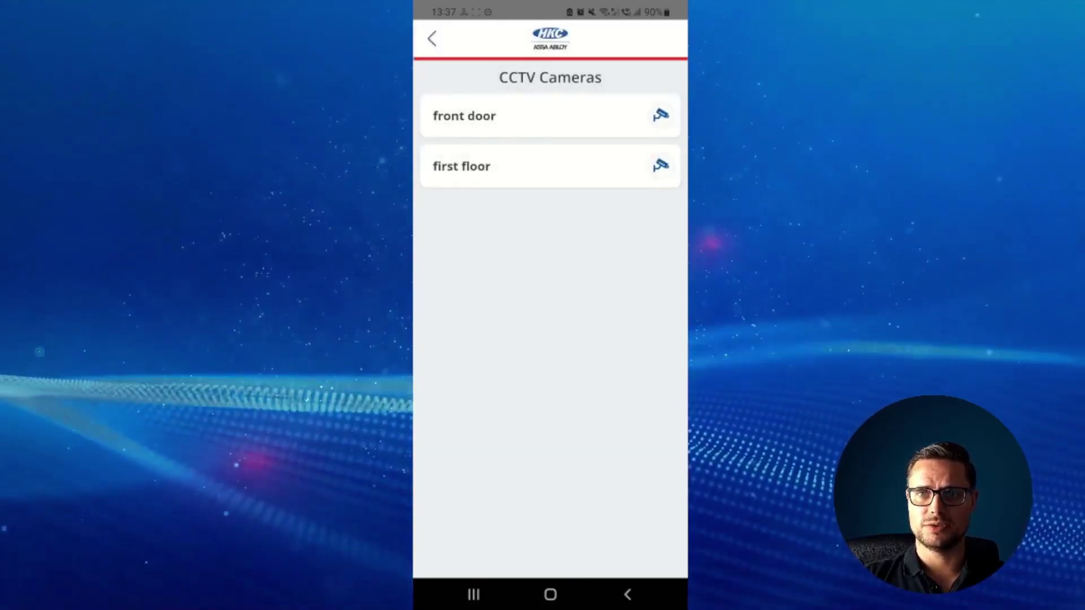
pyautogui.click(661, 115)
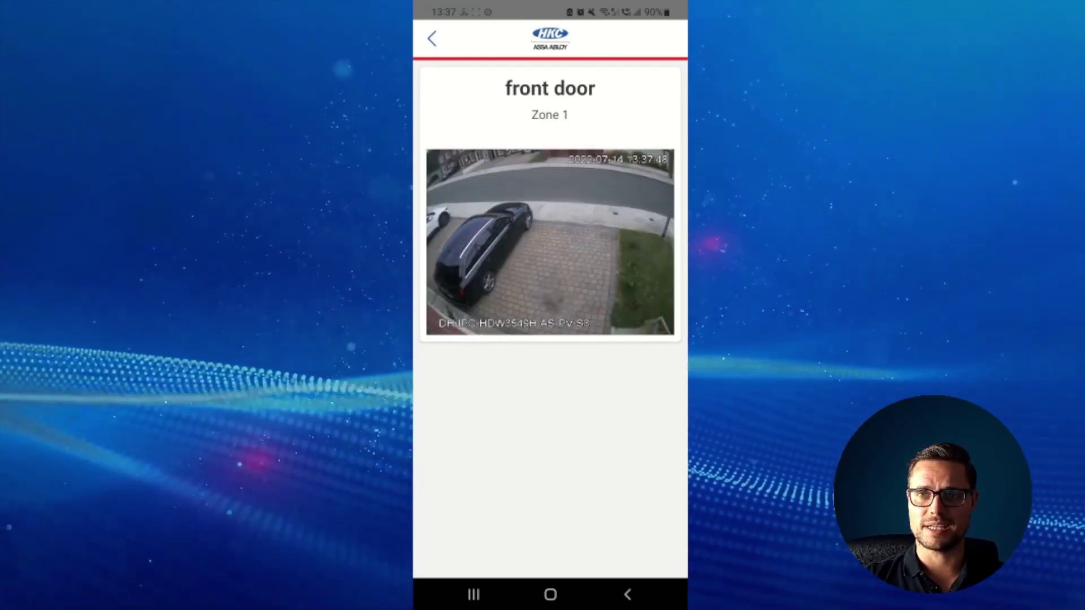
pyautogui.click(627, 595)
pyautogui.click(661, 165)
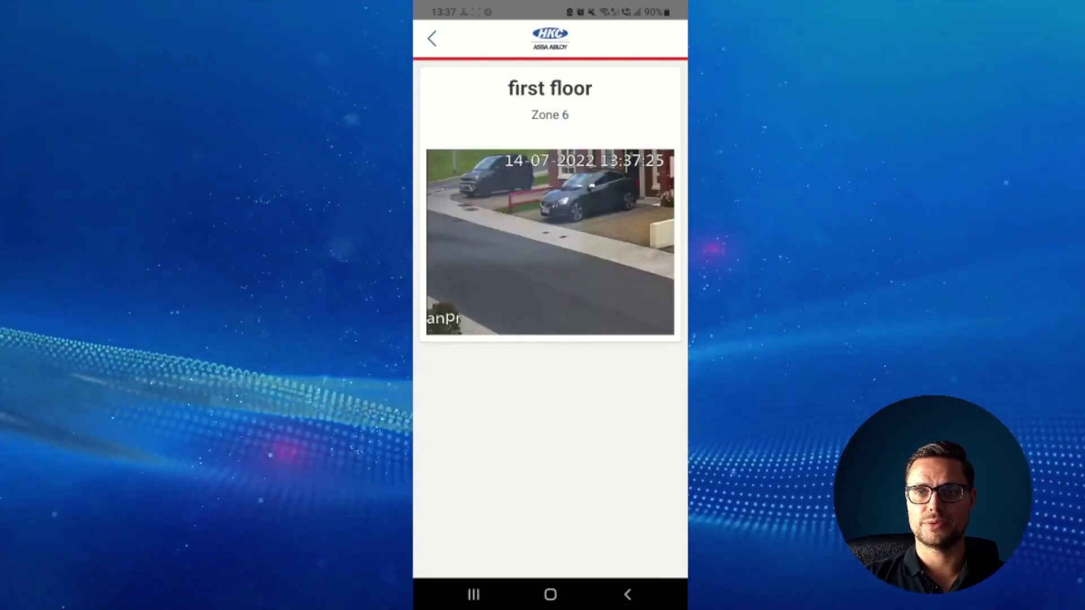
pyautogui.click(627, 594)
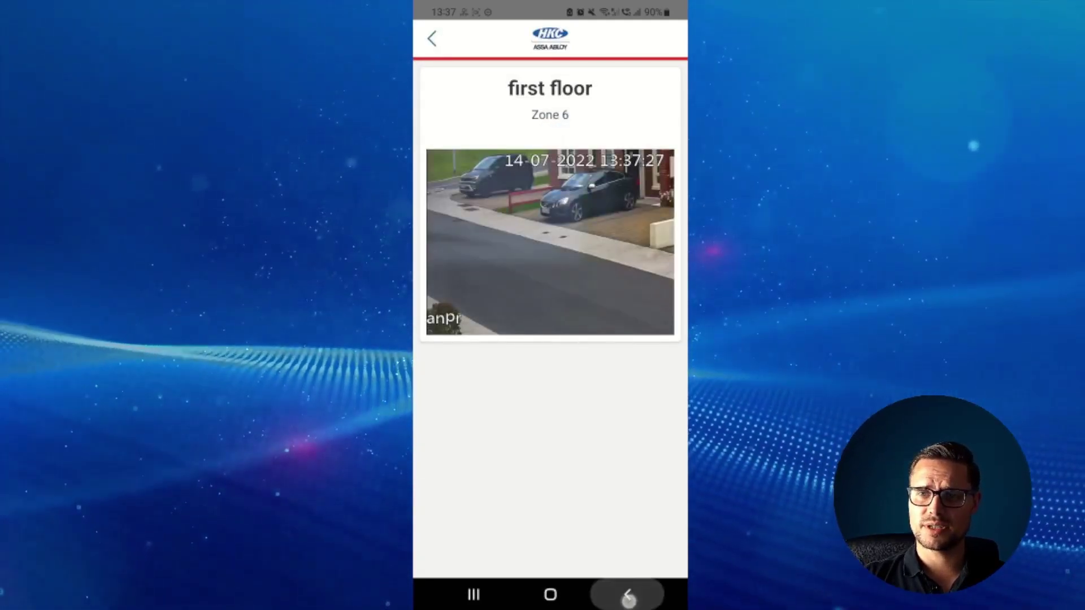
pyautogui.click(628, 594)
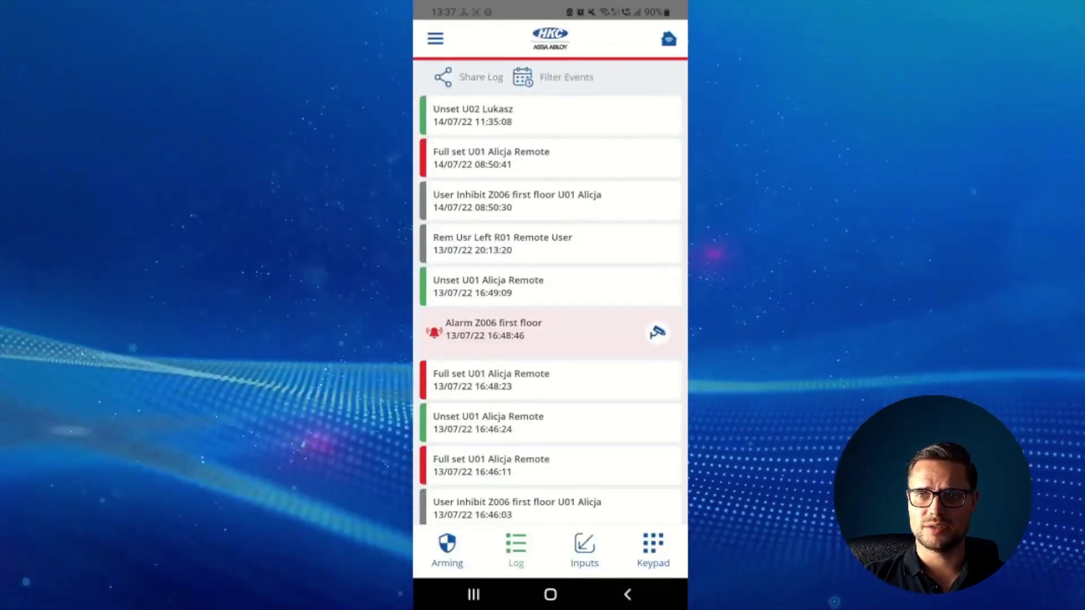
pyautogui.click(627, 594)
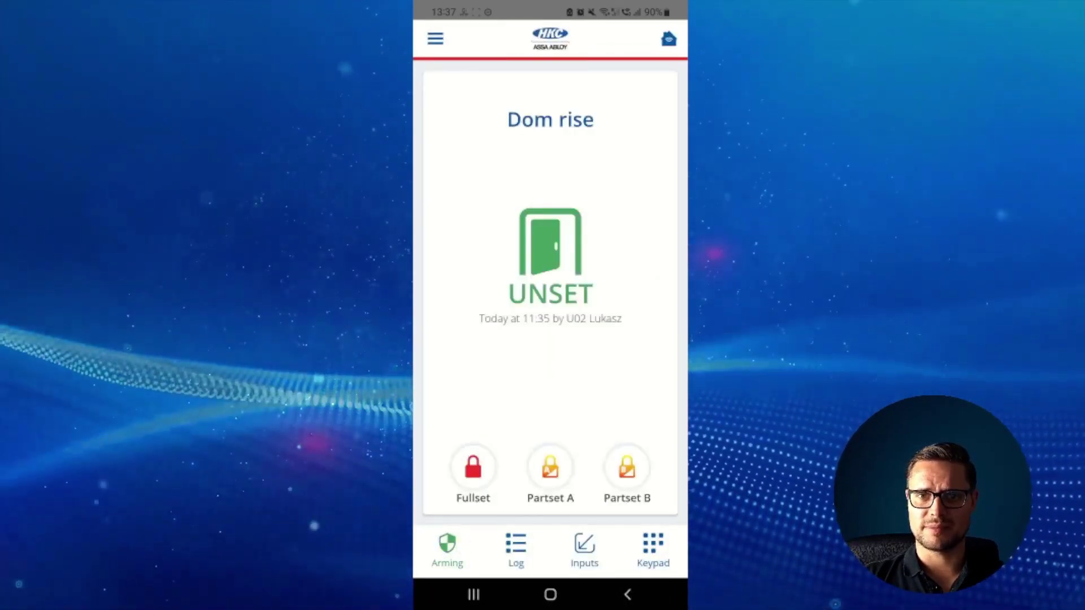